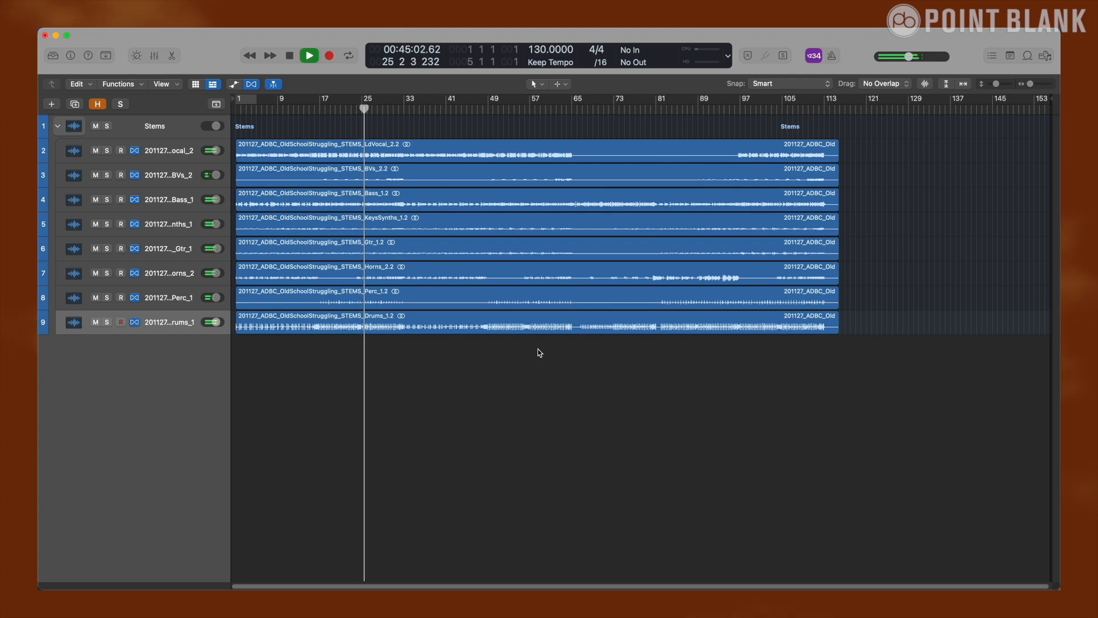
Solo the lead vocal stem and play it from the start with the cycle range on bars 1 to 5
key("space")
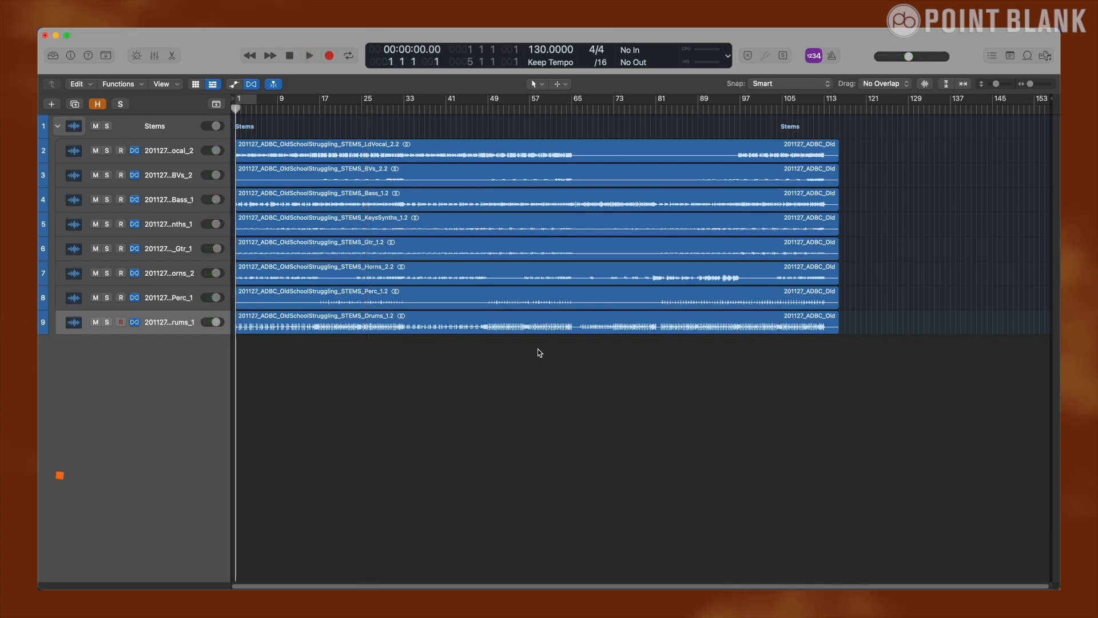
left_click(180, 142)
key("s")
key("super+Right")
key("space")
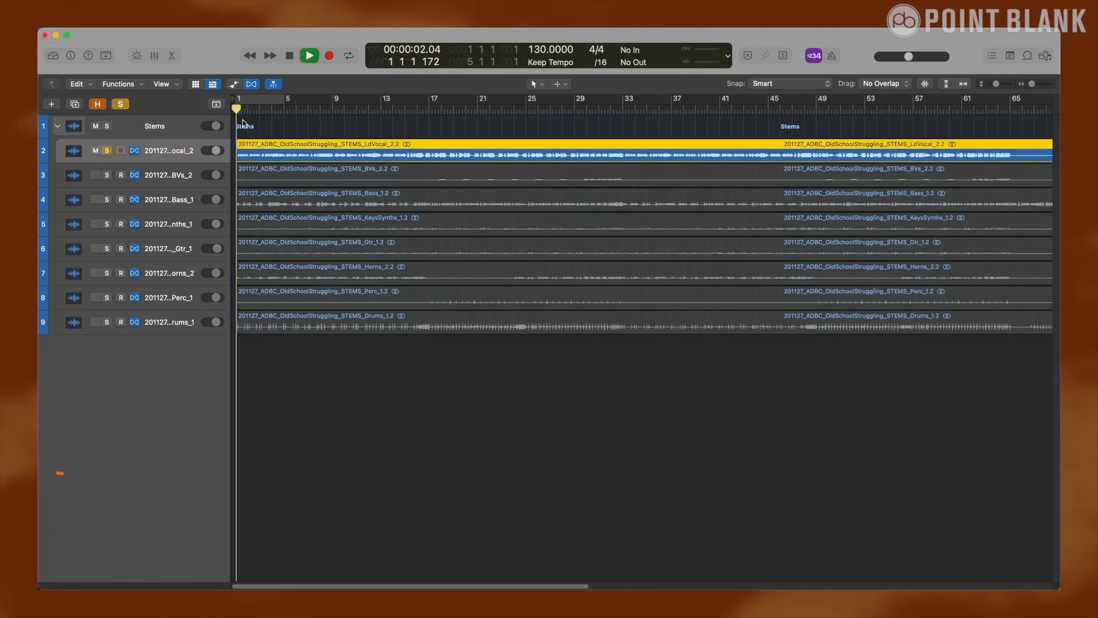
left_click(240, 100)
key("super+Right")
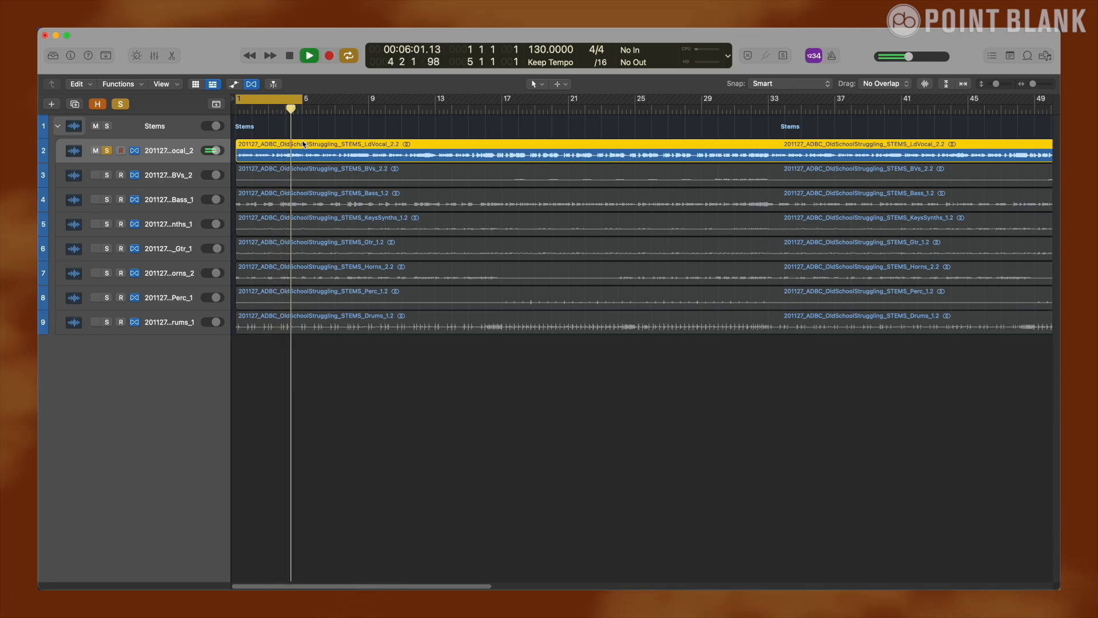
key("space")
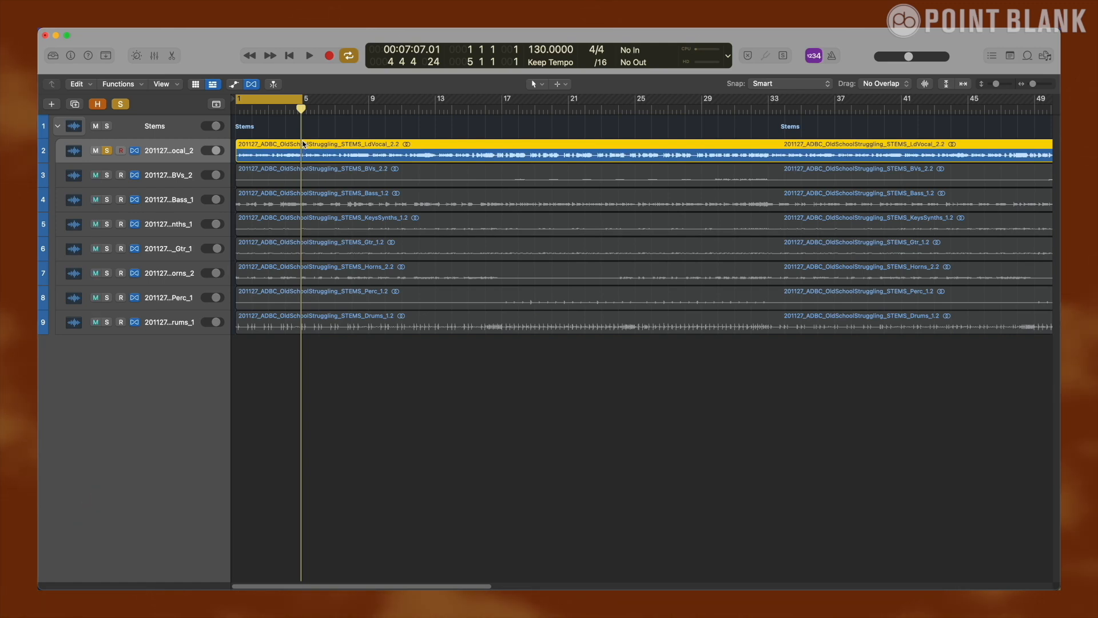
Enlarge the tracks vertically and play the soloed lead vocal from bar 17 with the cycle off
key("super+Down")
key("super+Down")
key("super+Down")
key("super+Down")
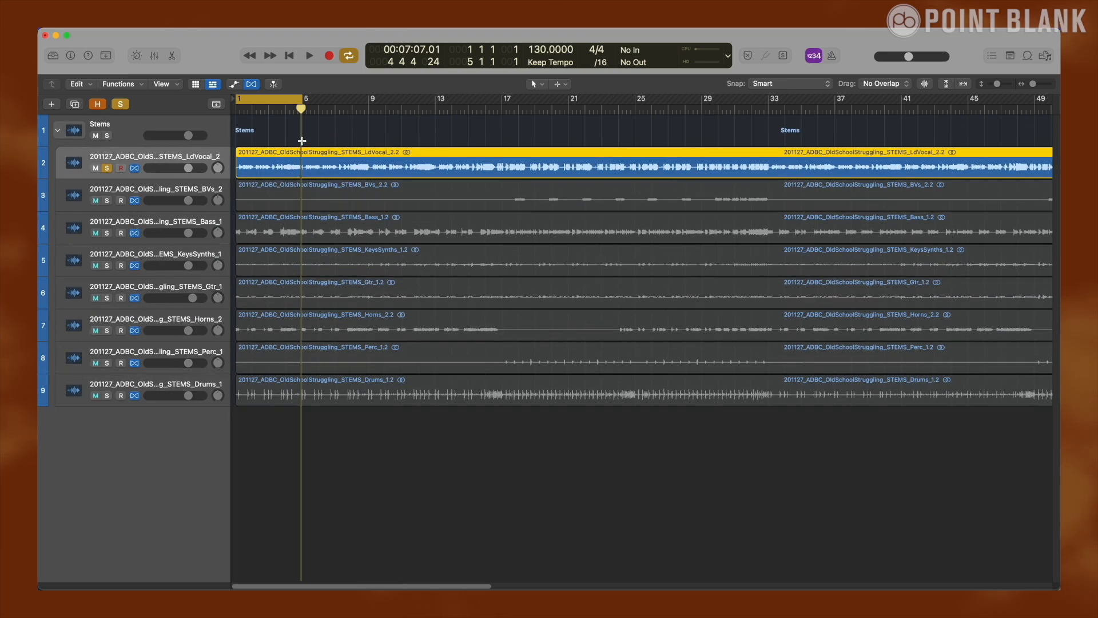
left_click(504, 110)
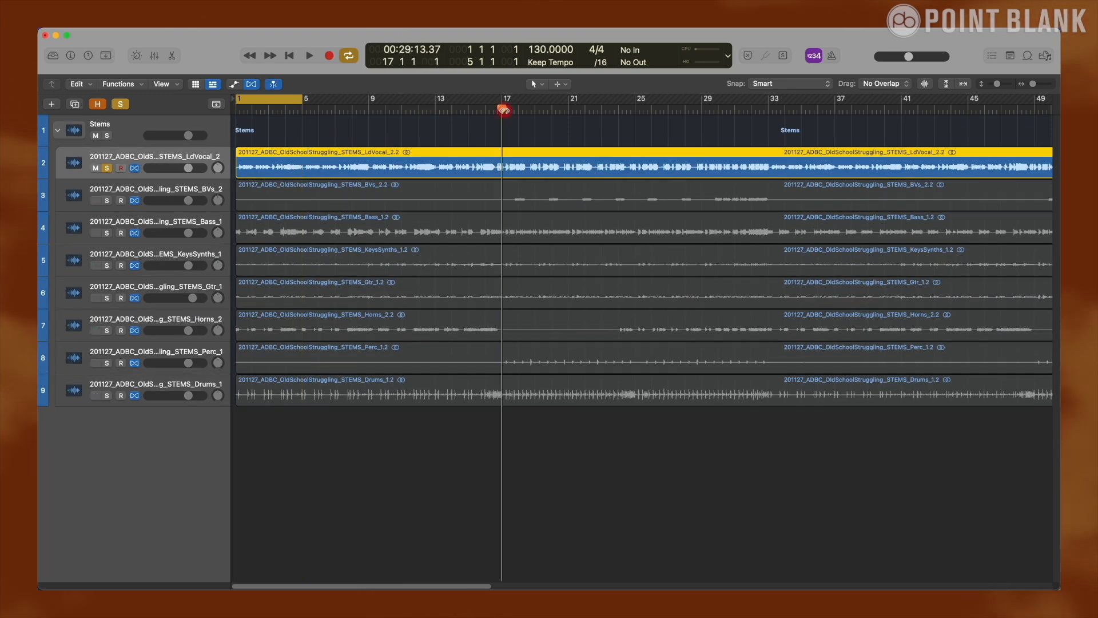
key("space")
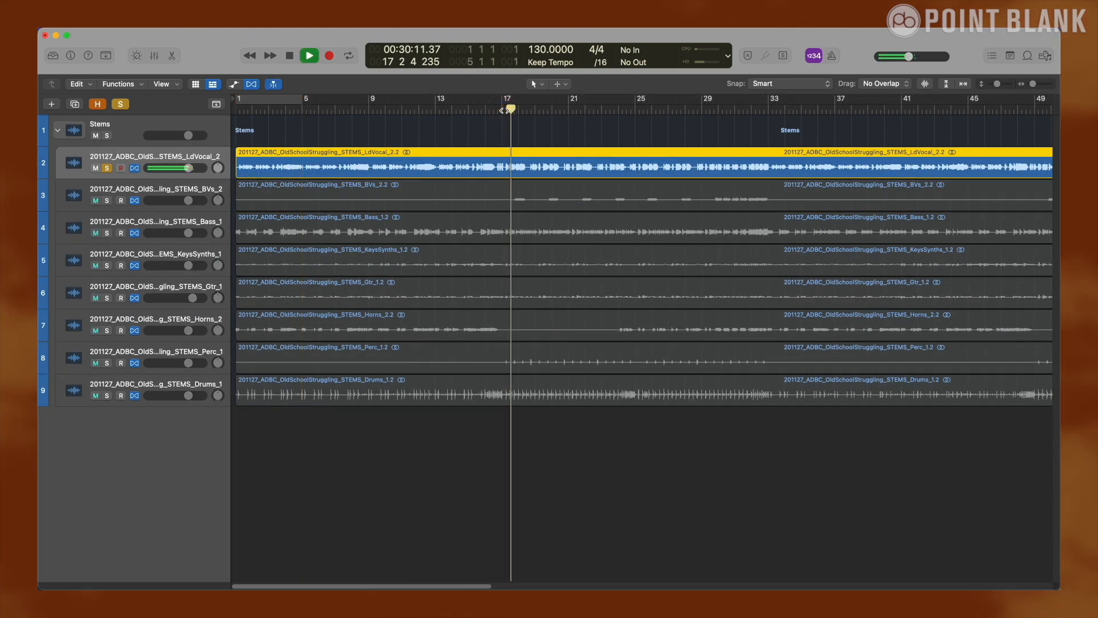
key("super+Right")
key("super+Right")
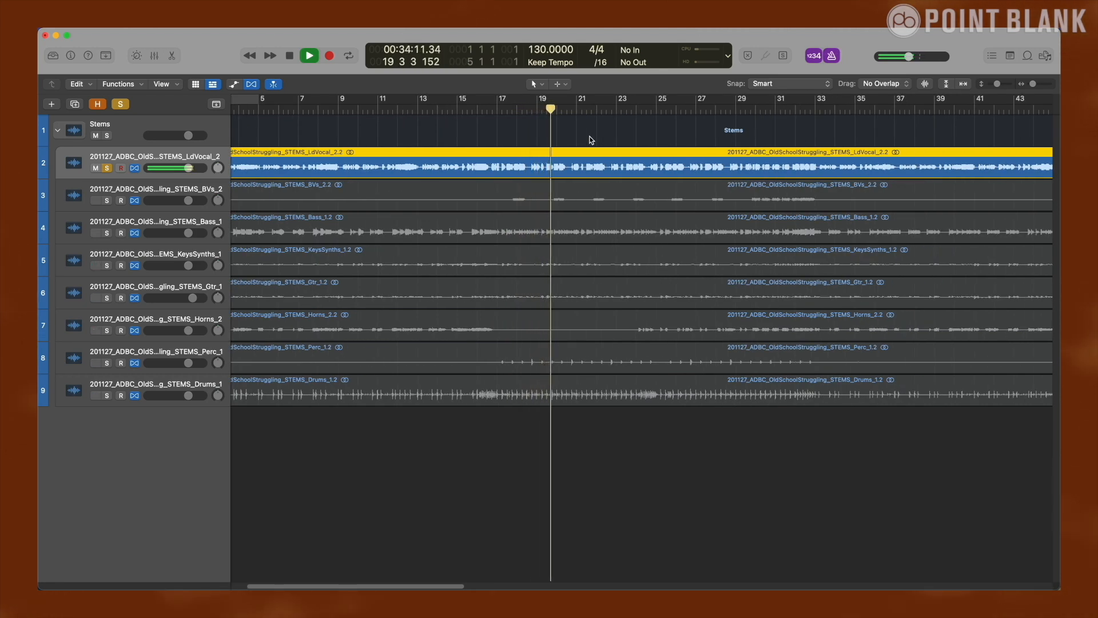
key("space")
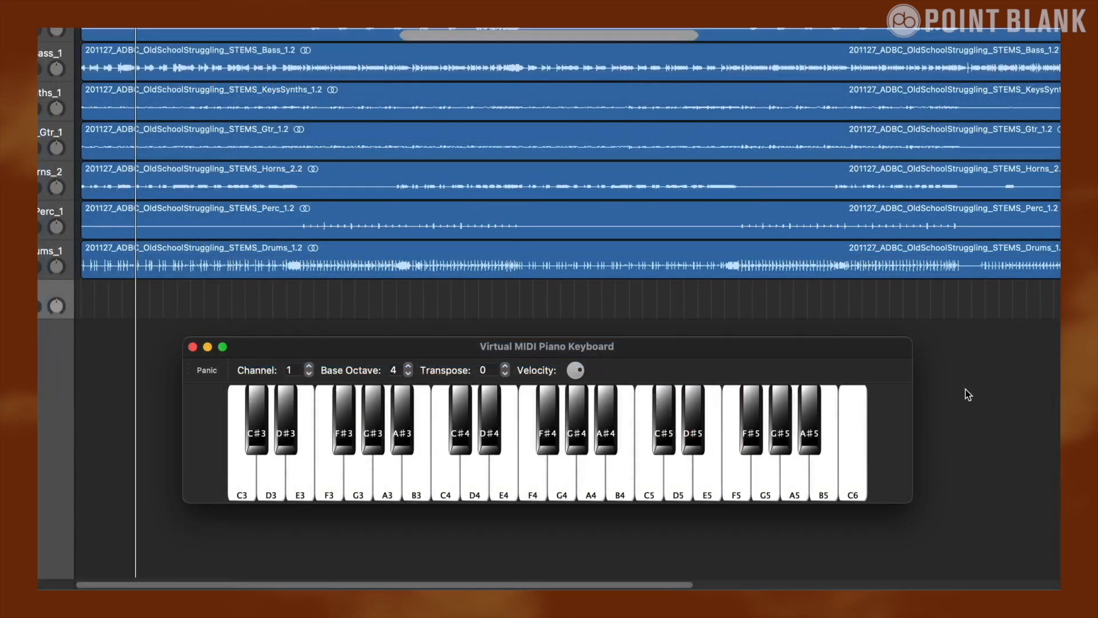
Play an ascending F minor scale starting on F4 on the virtual MIDI piano keyboard along with the stems
key("r")
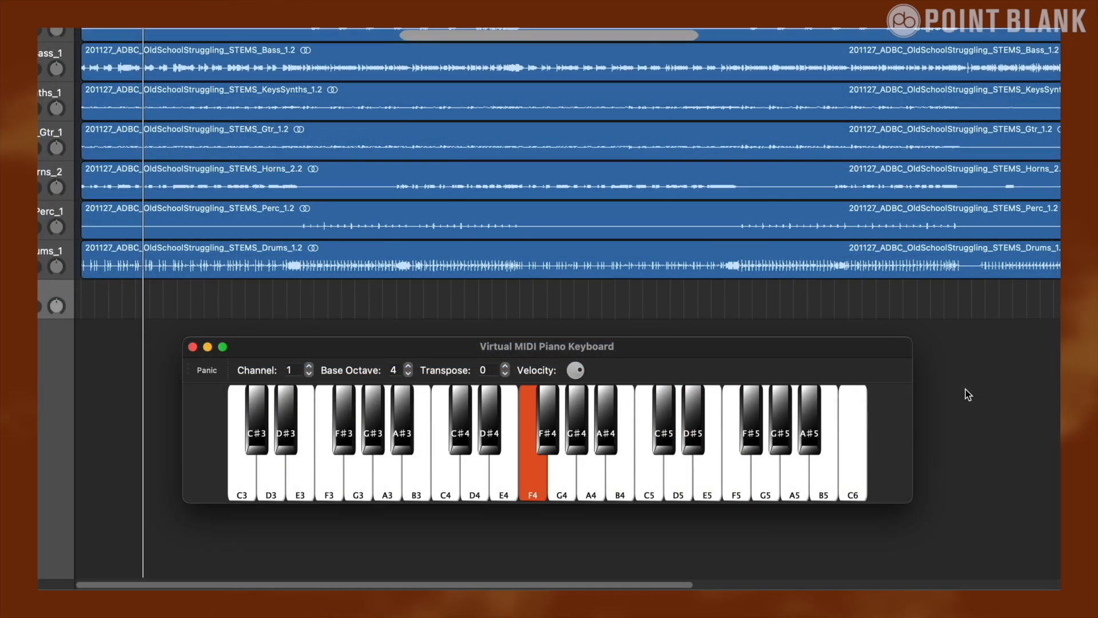
key("r")
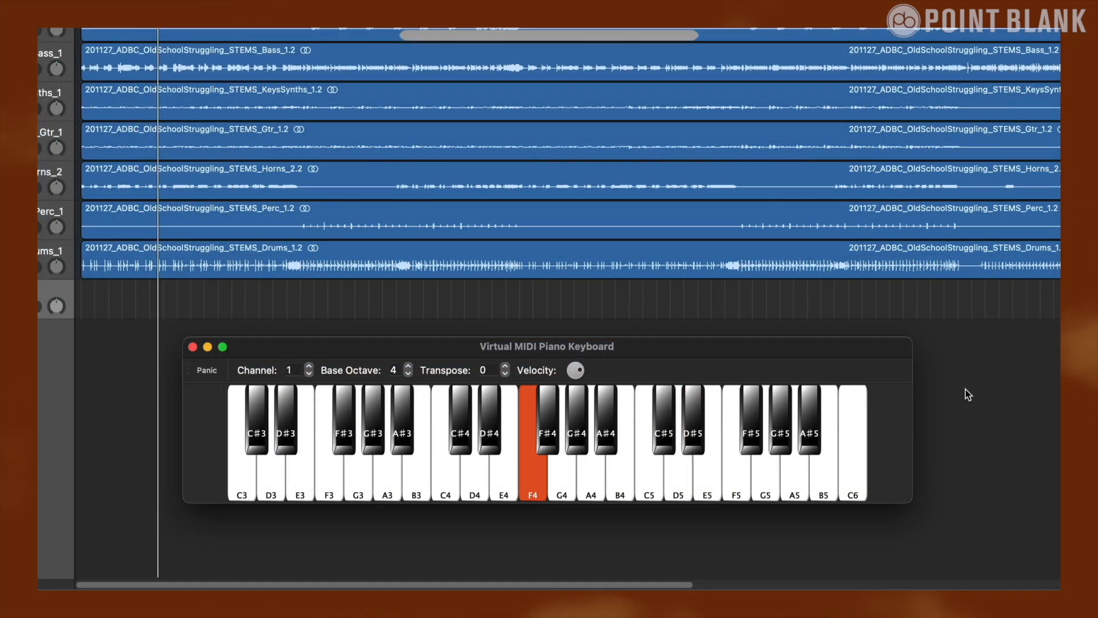
key("t")
key("6")
key("7")
key("i")
key("9")
key("0")
key("bracketleft")
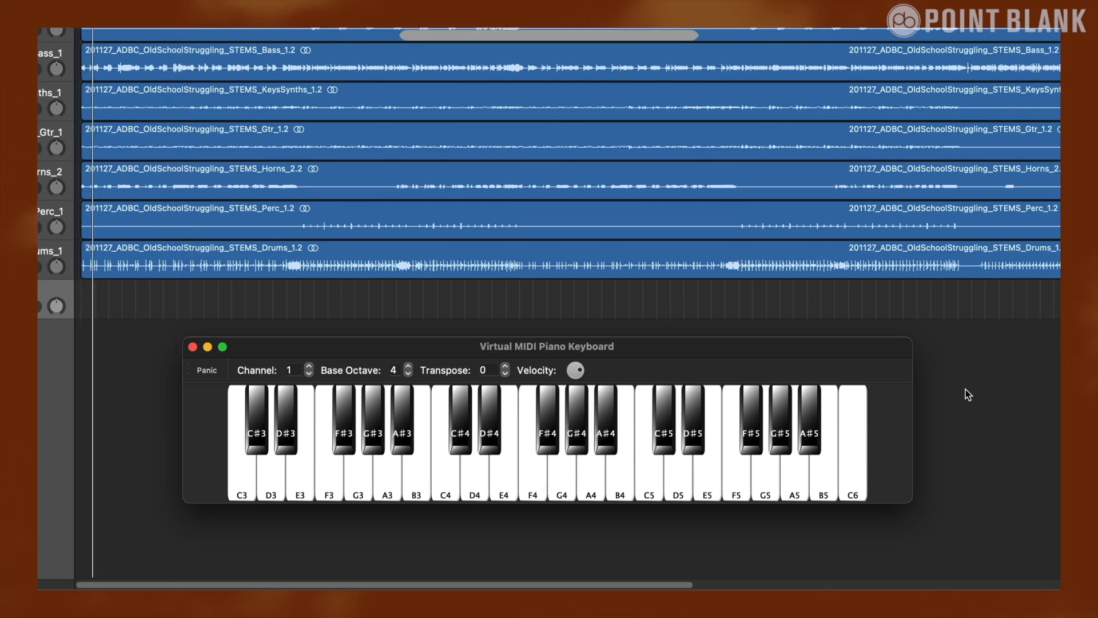
Return to the virtual MIDI piano keyboard and play a short descending phrase ending on F4
left_click(967, 379)
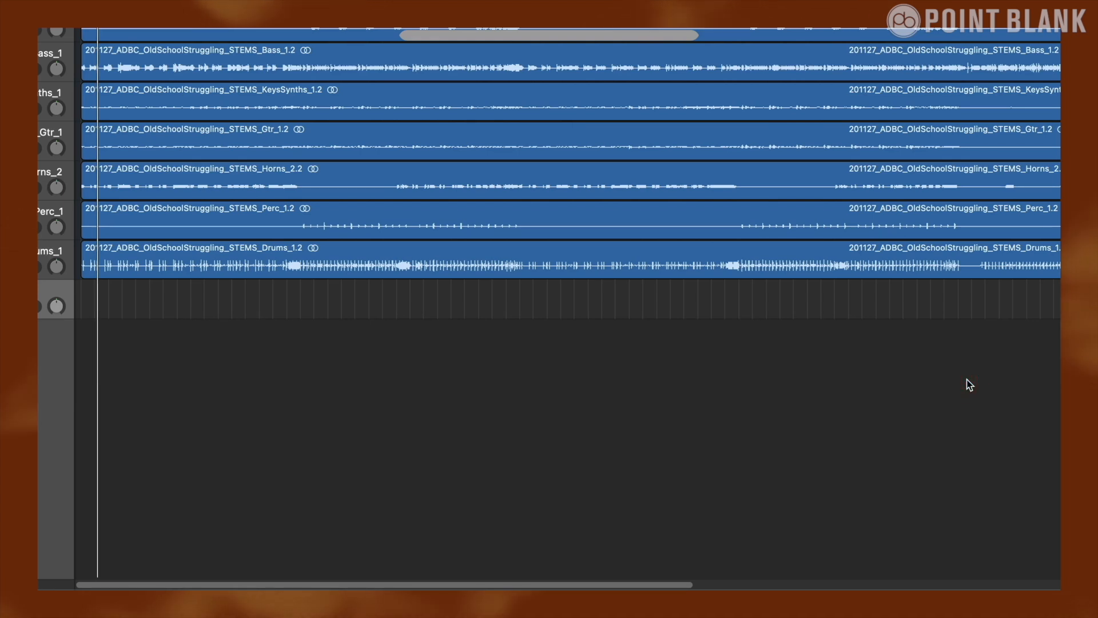
key("super+Tab")
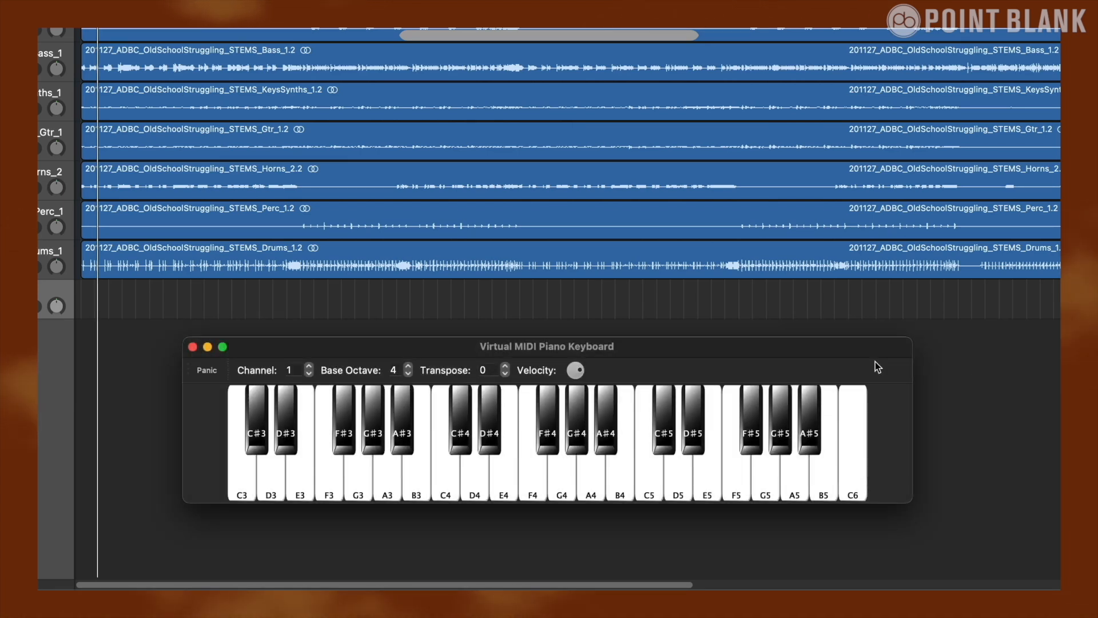
key("0")
key("i")
key("7")
key("0")
key("i")
key("7")
key("6")
key("v")
key("r")
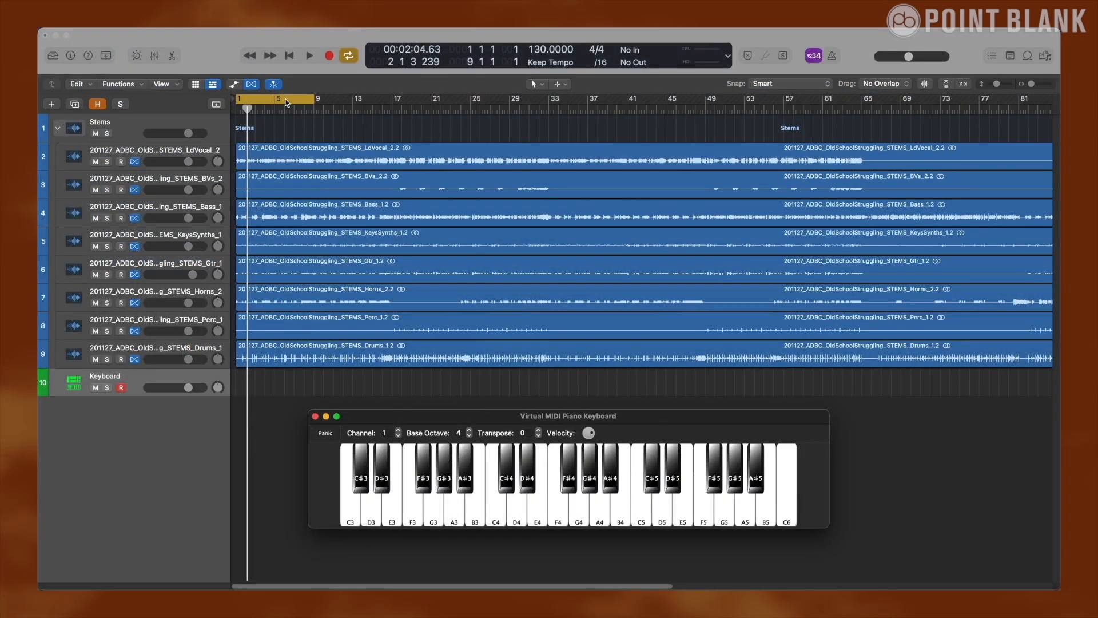
Move the eight-bar cycle range from the song's start to a later section
left_click(277, 102)
left_click_drag(275, 100, 426, 107)
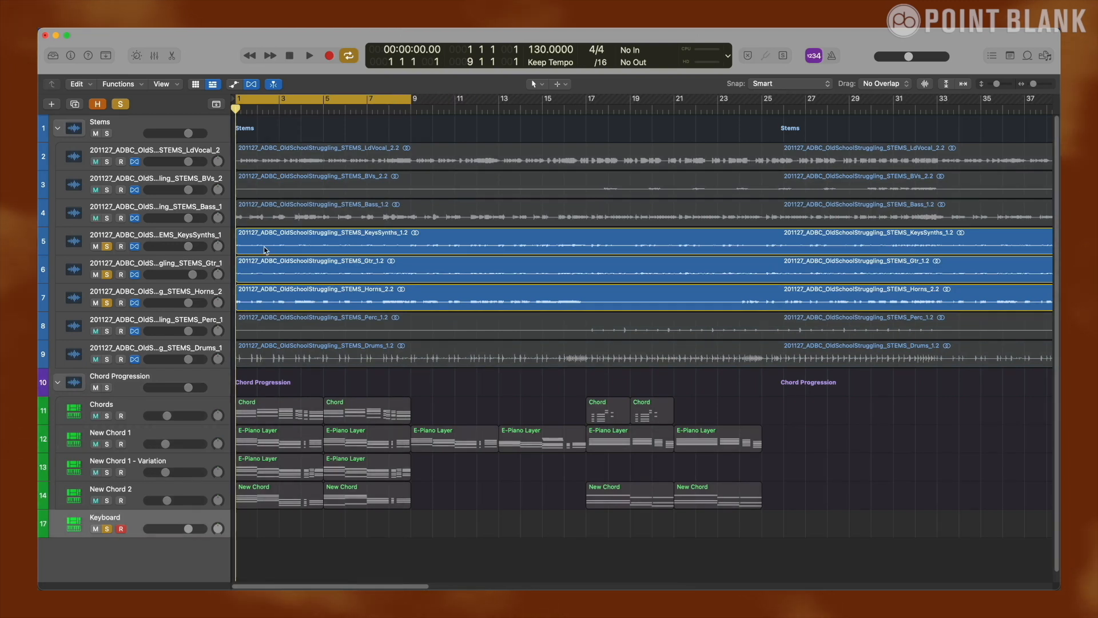
Add the bass stem to the soloed keys, guitar and horns stems and play them together
left_click(107, 218)
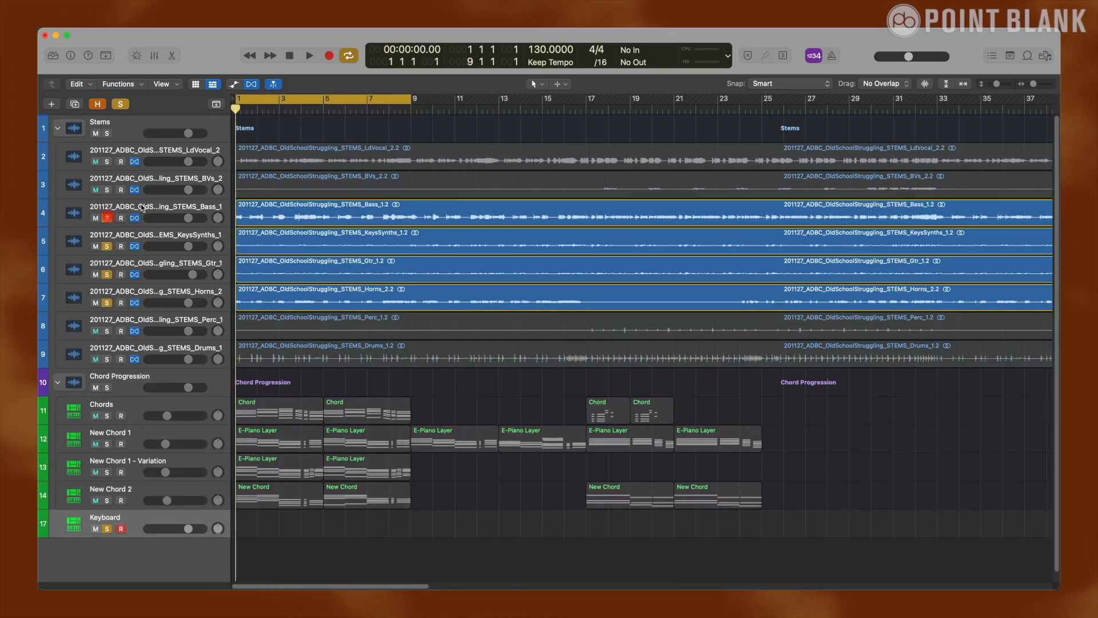
left_click(141, 206)
key("space")
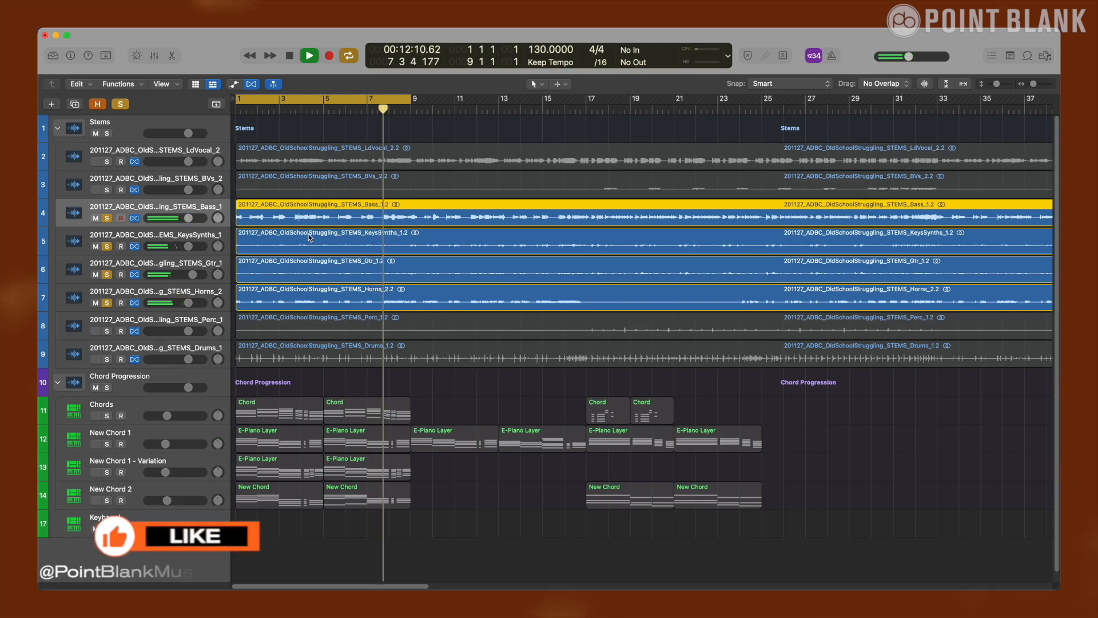
key("space")
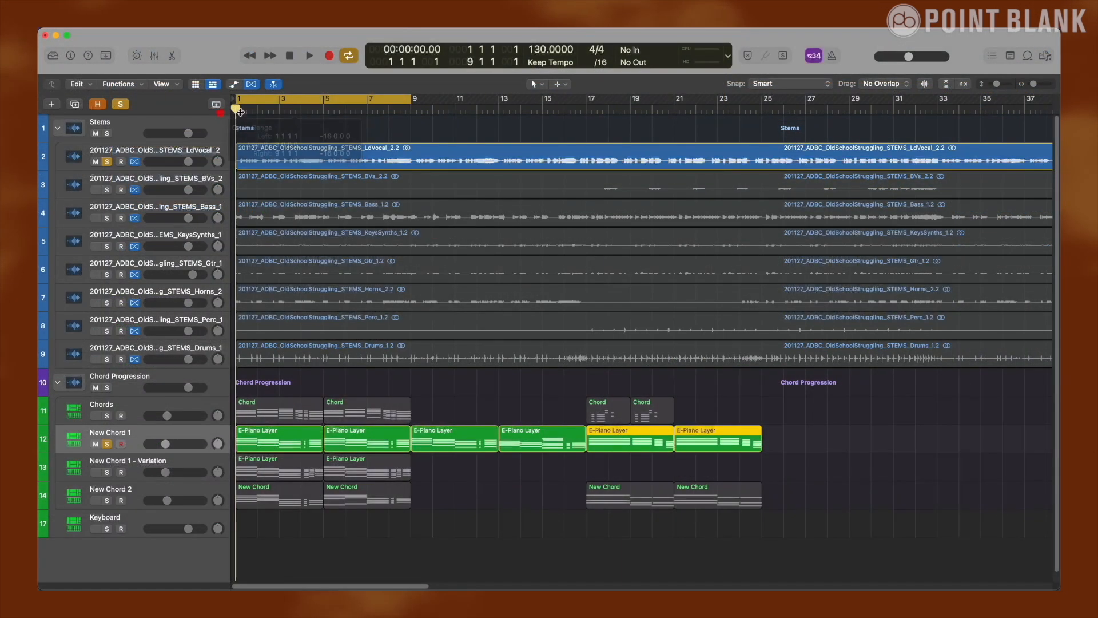
Audition New Chord 1 with the lead vocal over bars 1 to 9 and bars 17 to 25, and view its notes
key("space")
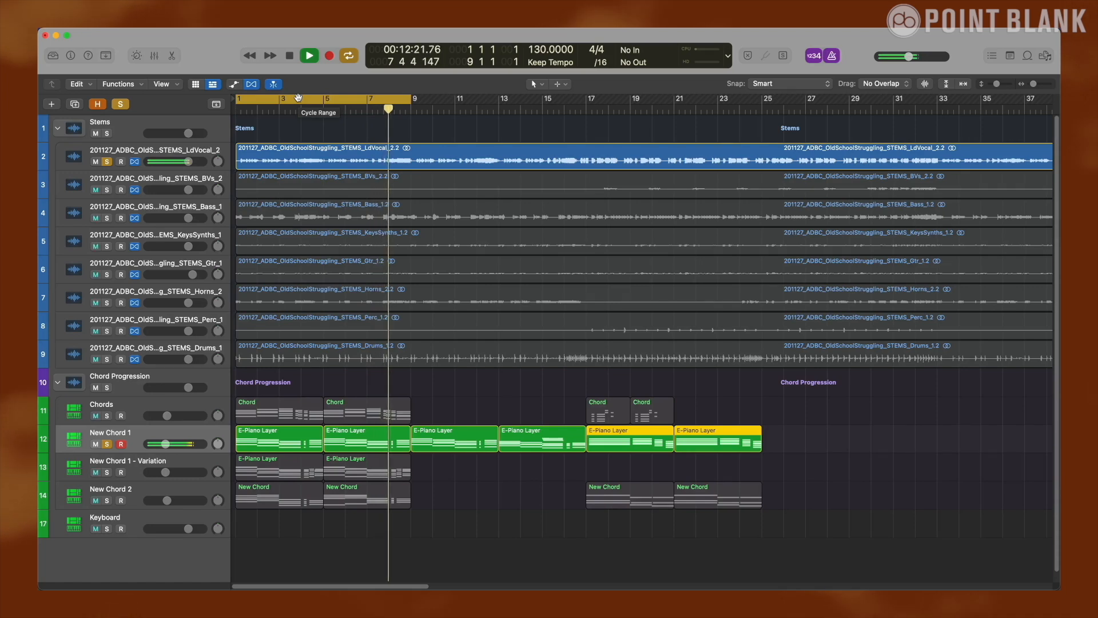
key("space")
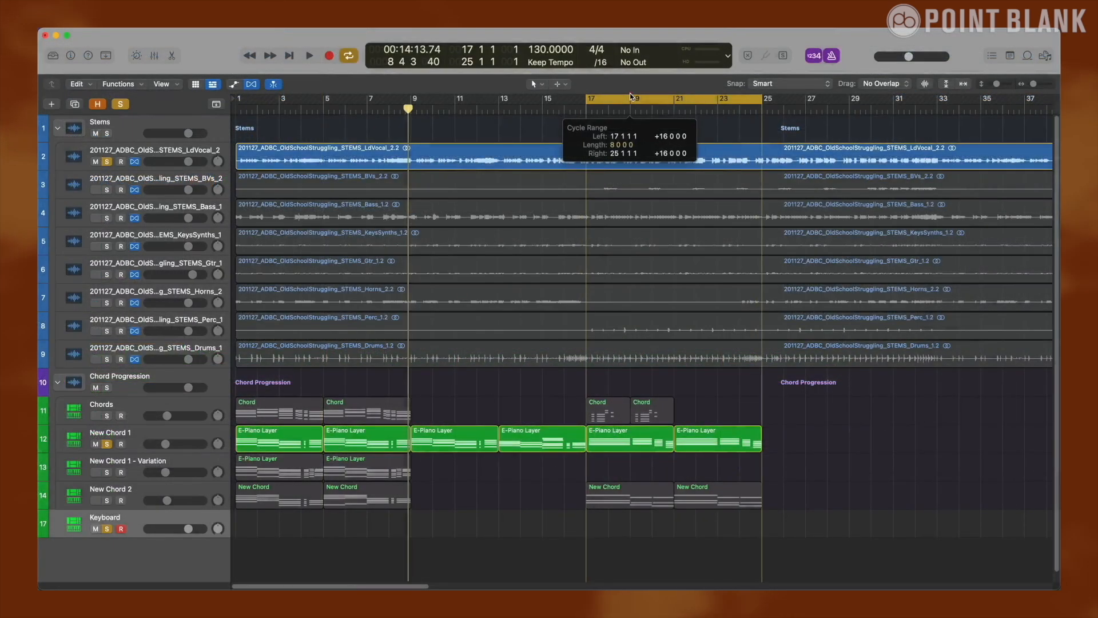
key("space")
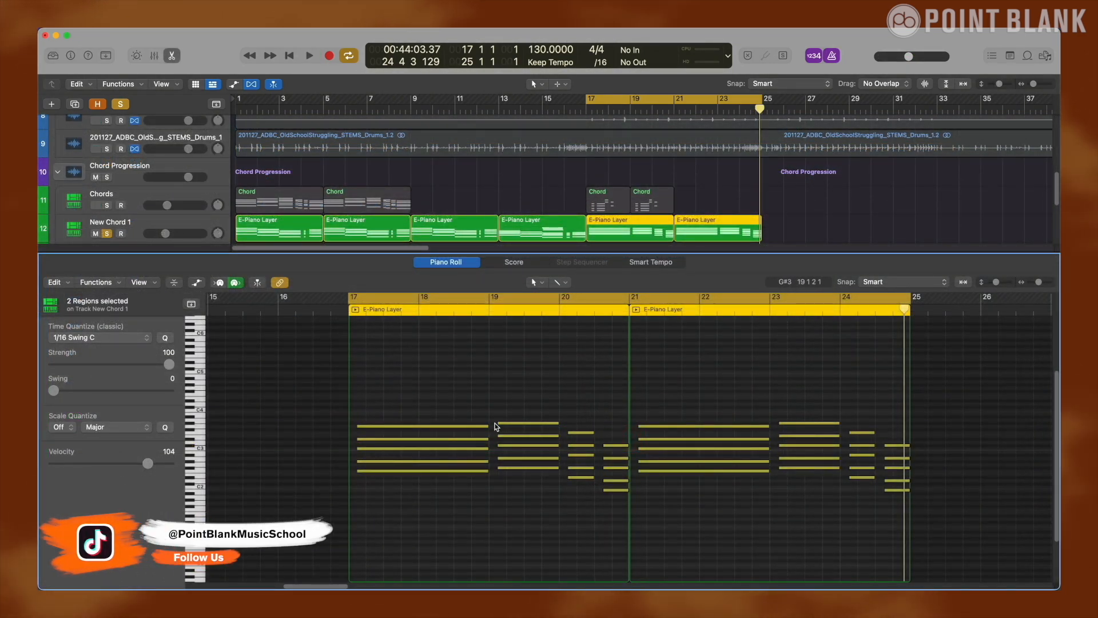
scroll(492, 424, "down", 2)
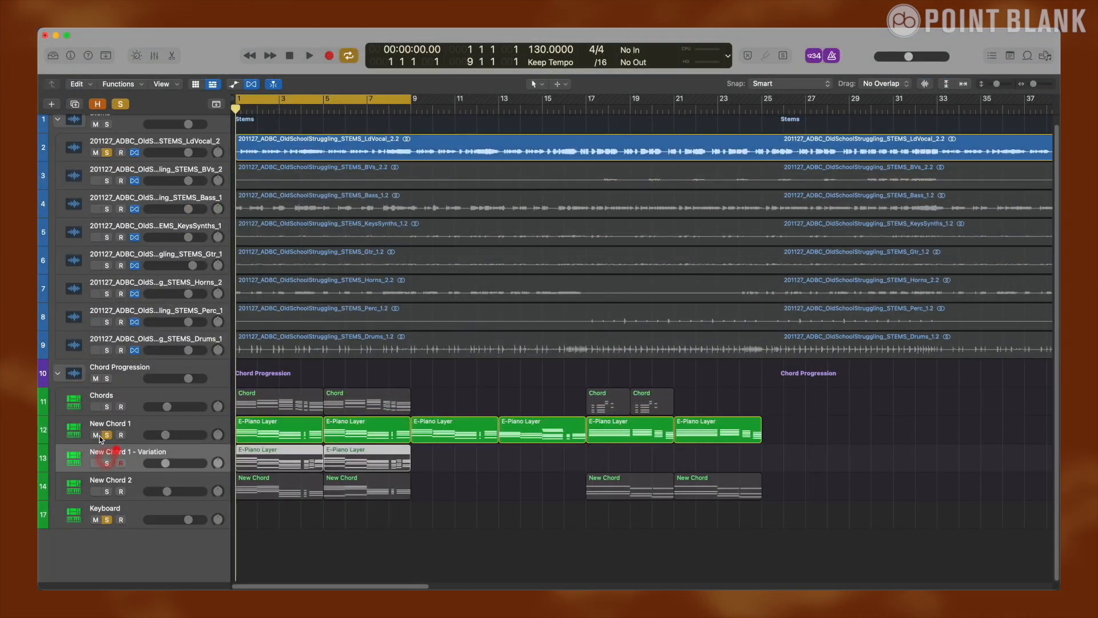
Switch the solo from New Chord 1 to New Chord 1 - Variation, play it with the vocal and view its notes
left_click(105, 435)
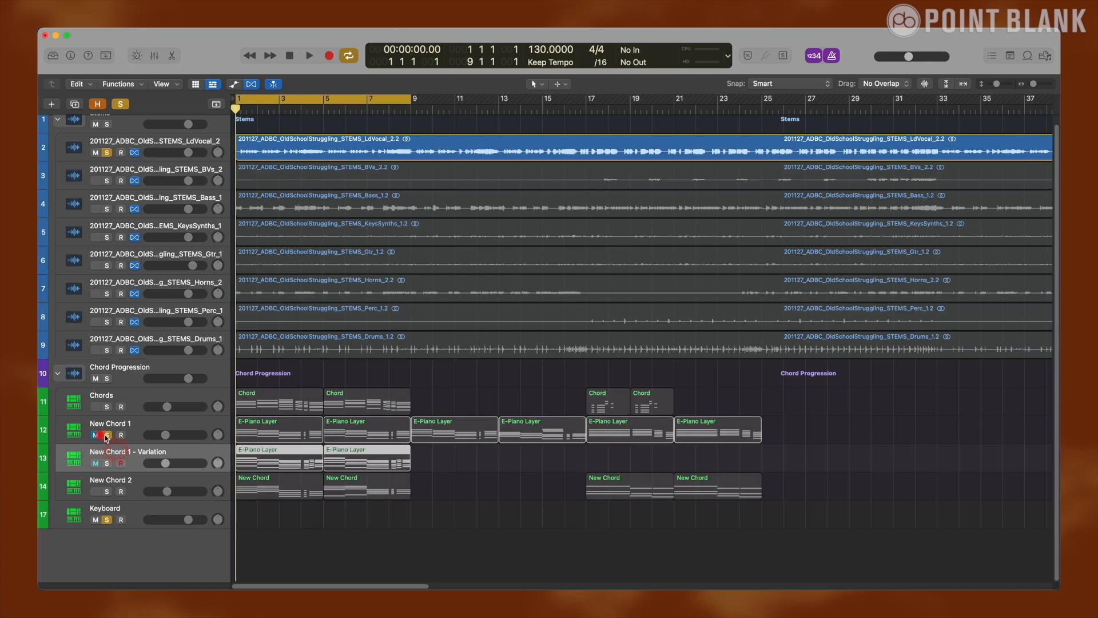
left_click(106, 463)
key("space")
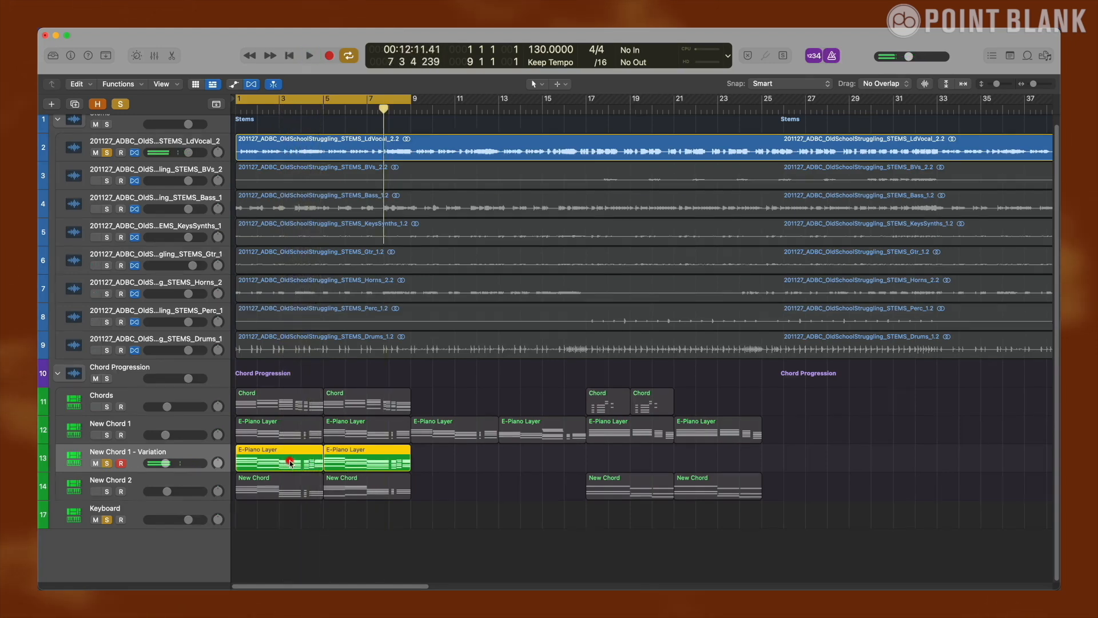
double_click(290, 464)
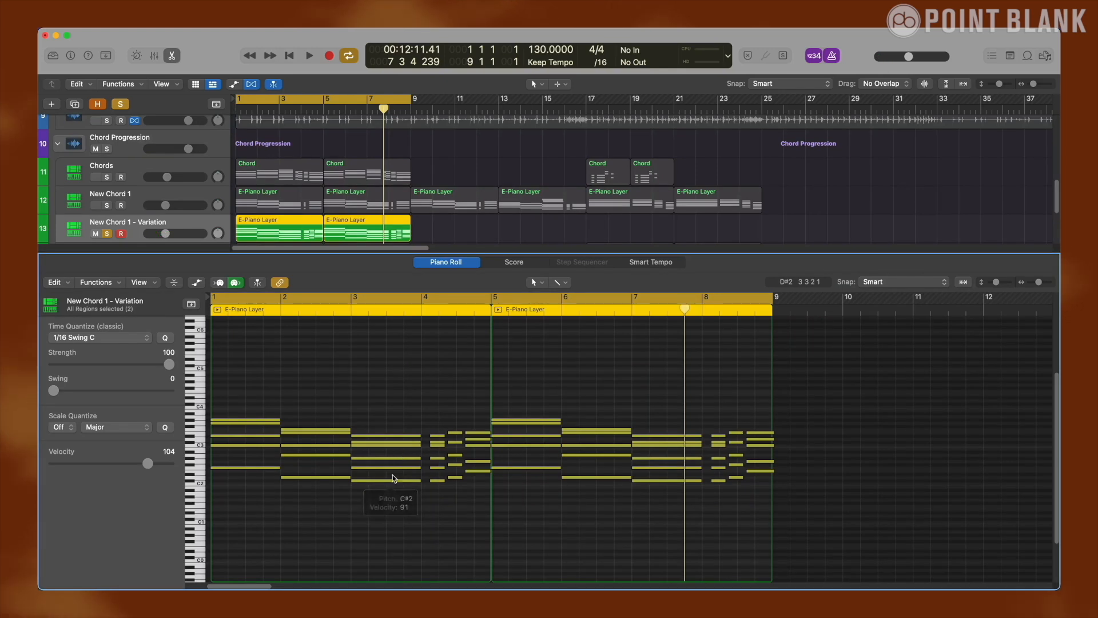
key("e")
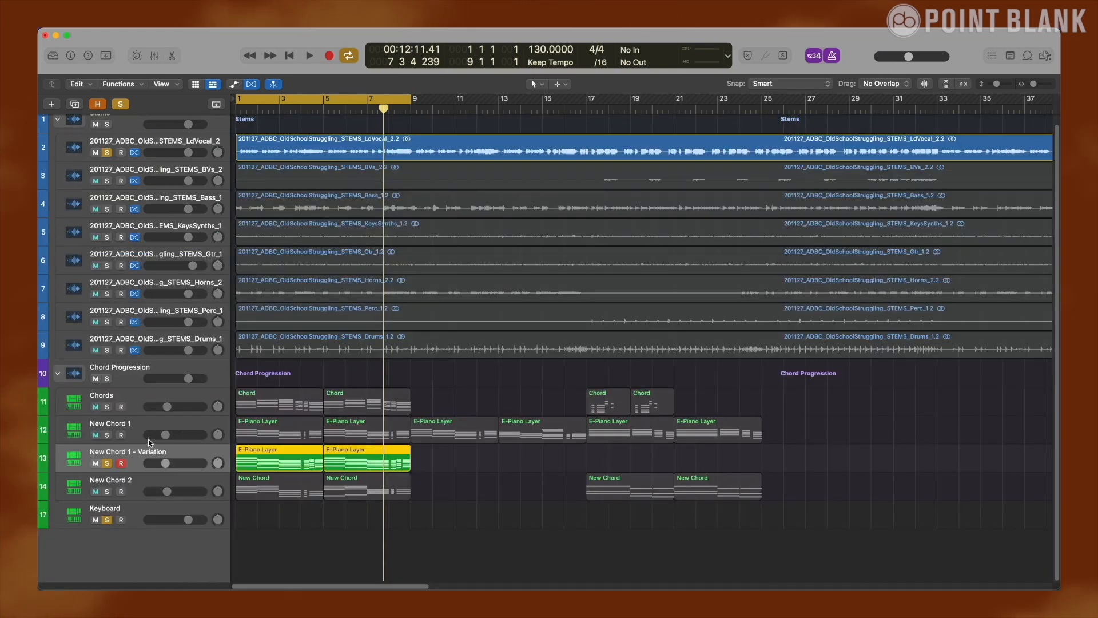
Switch the solo back to New Chord 1, play it from bar 1 and examine its bar 3 chord in the Piano Roll
left_click(135, 432)
left_click(108, 436)
left_click(108, 463)
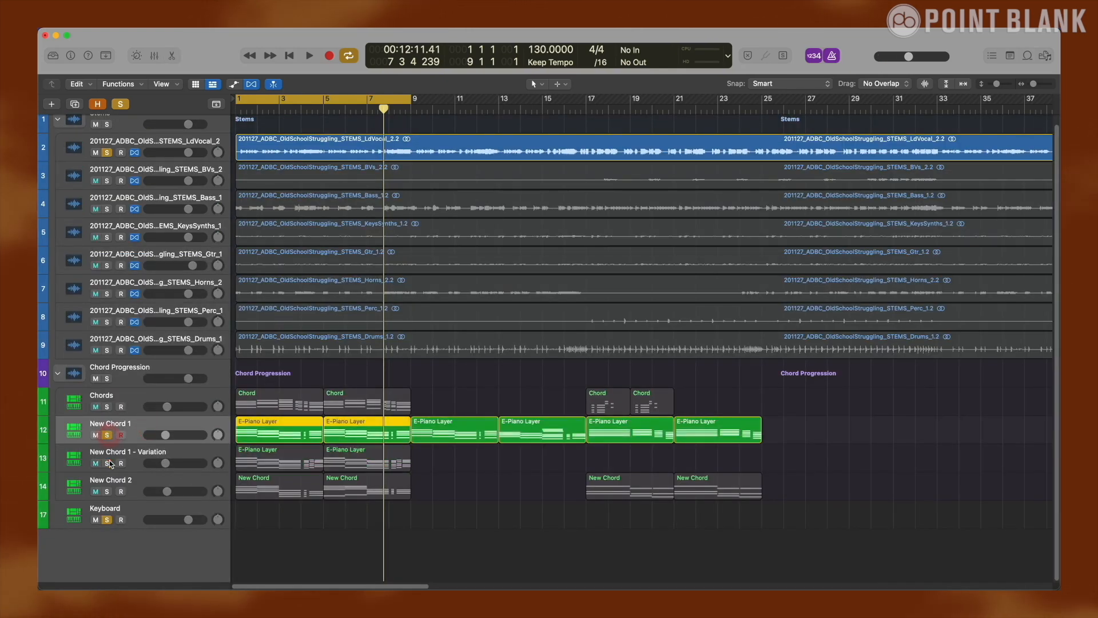
key("space")
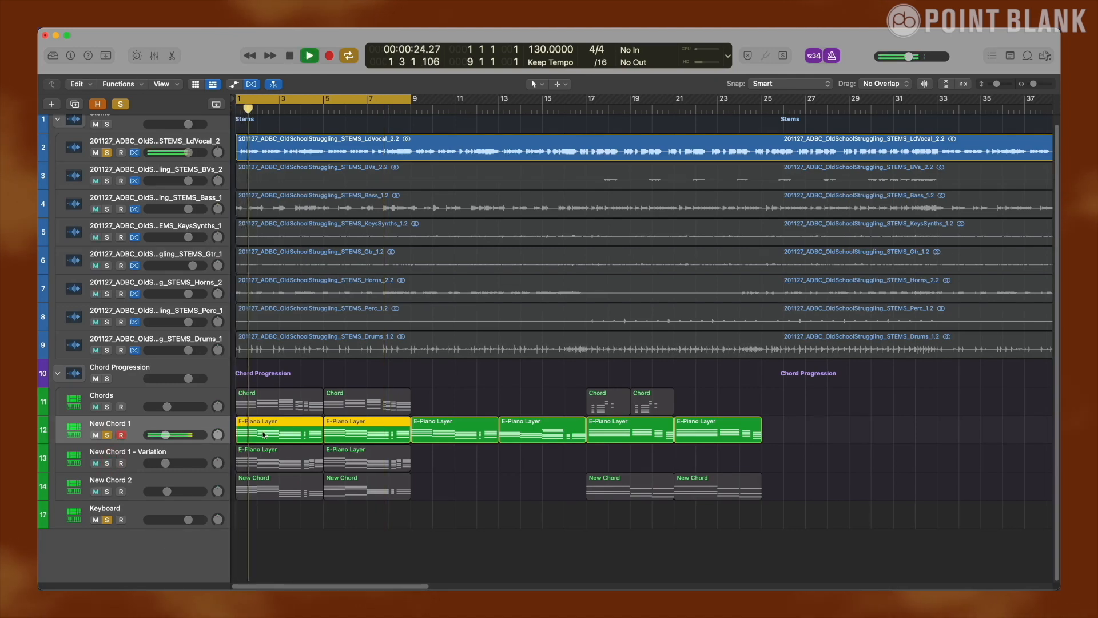
key("e")
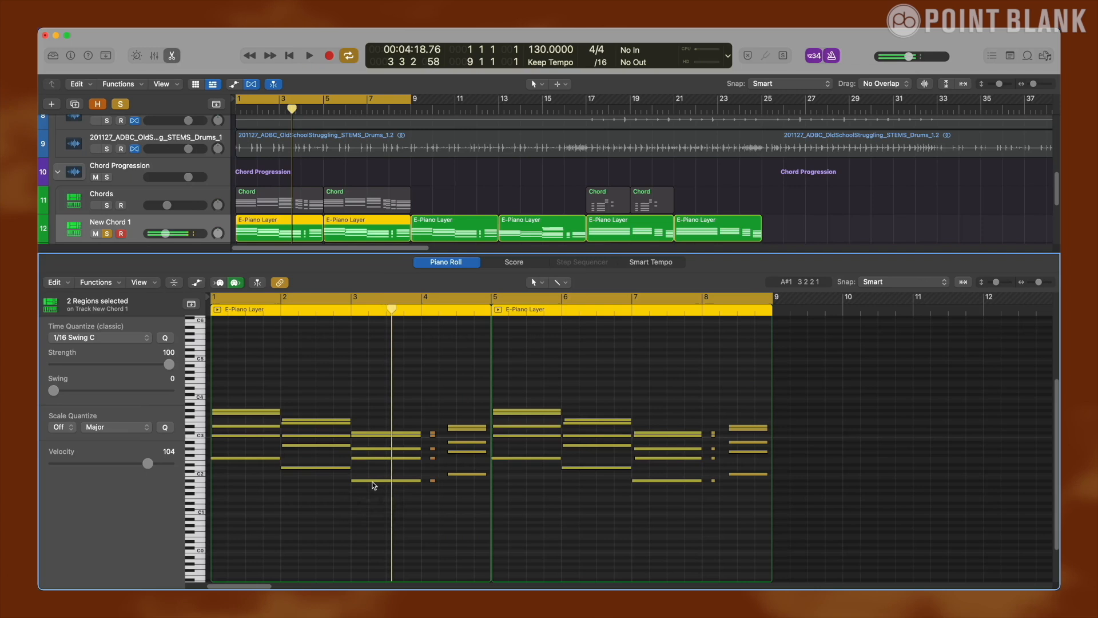
key("space")
key("e")
Solo New Chord 1 - Variation in place of New Chord 1 and compare its bar 3 chord in the Piano Roll during playback
left_click(163, 451)
key("s")
left_click(113, 433)
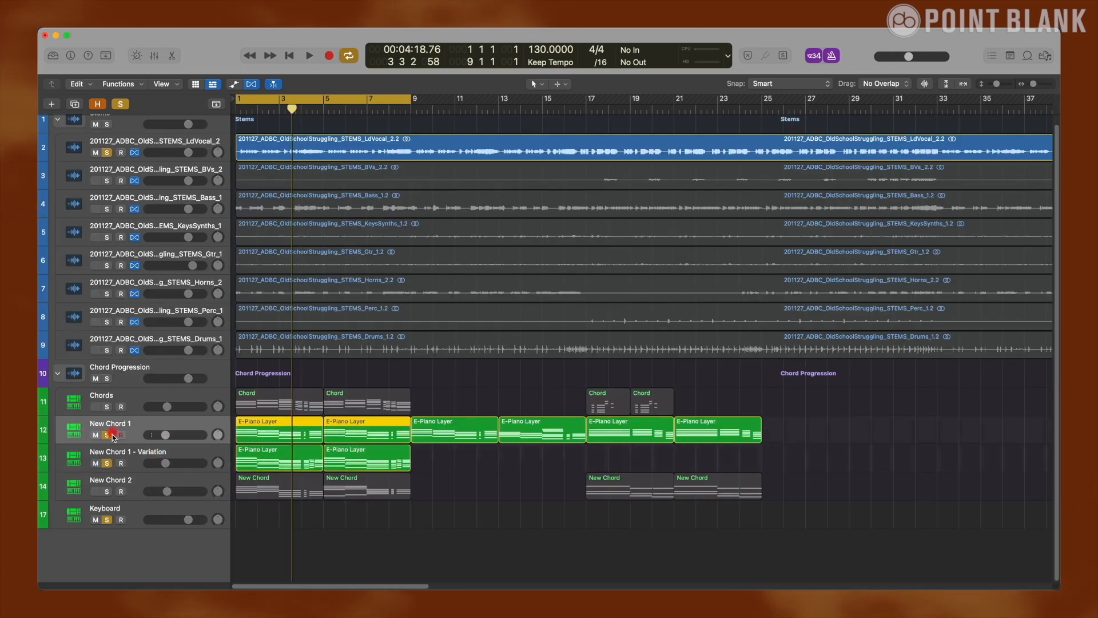
left_click(110, 435)
left_click(118, 448)
double_click(260, 456)
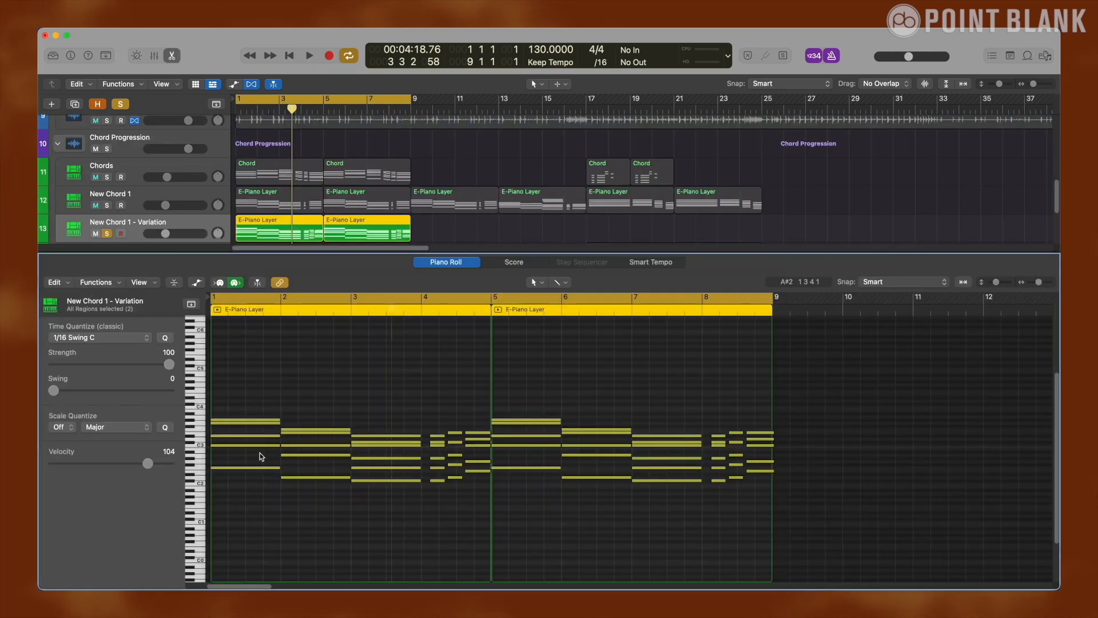
key("space")
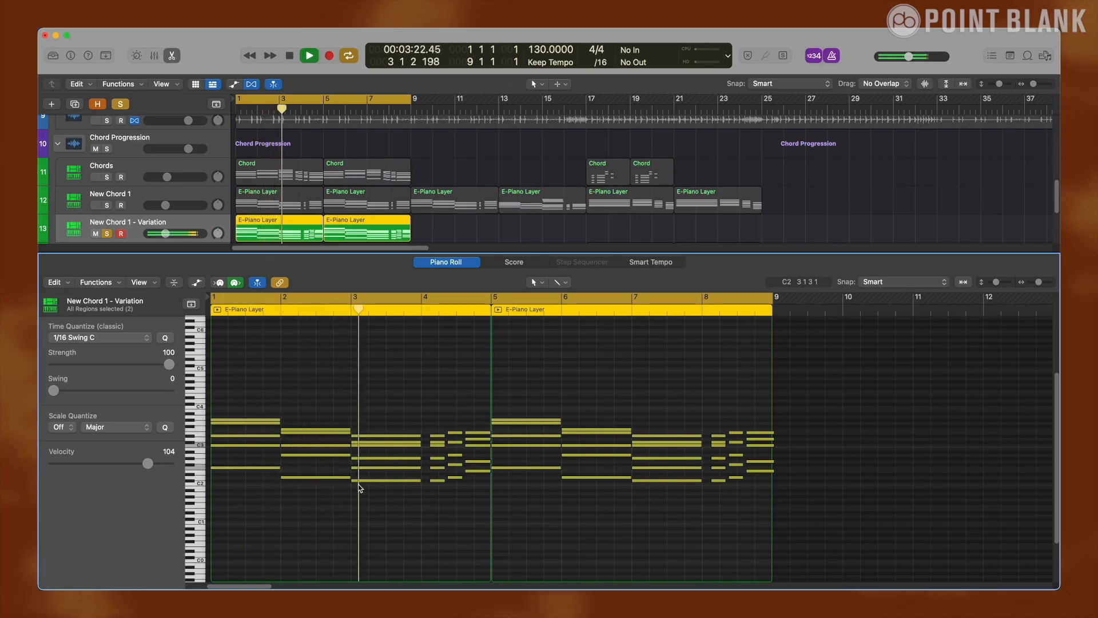
key("space")
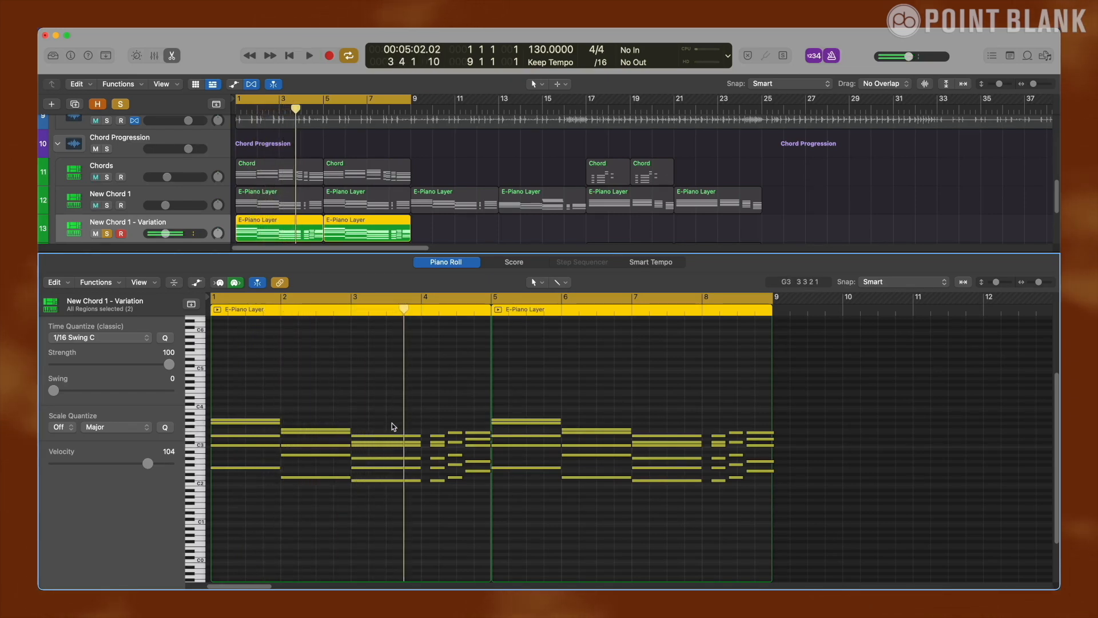
key("e")
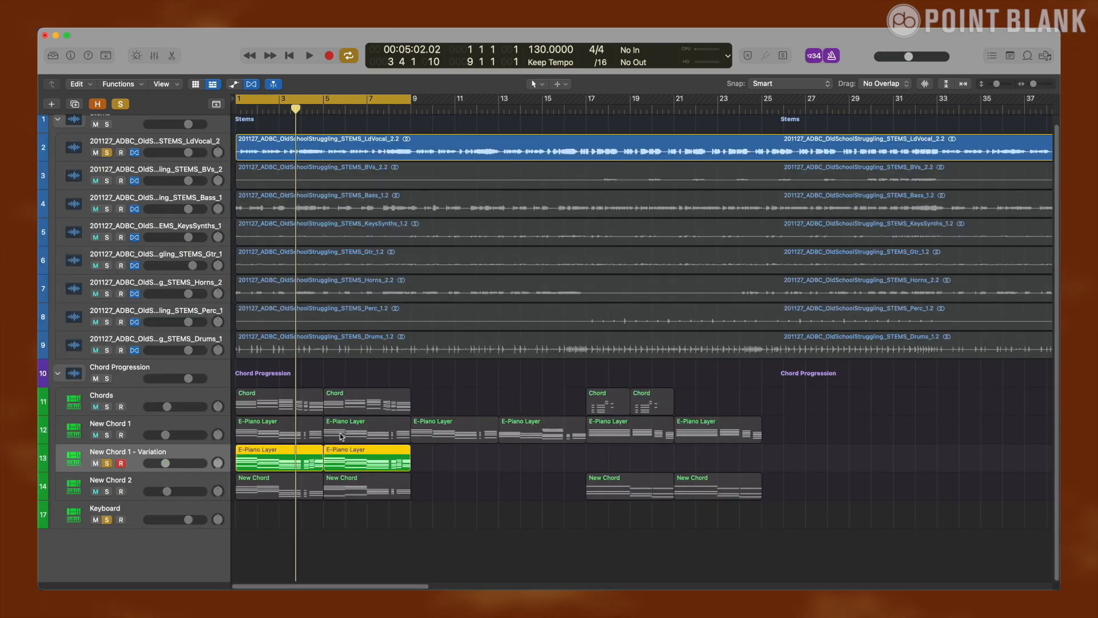
Switch the solo from New Chord 1 - Variation to the New Chord 2 track, keeping the lead vocal soloed
left_click(205, 425)
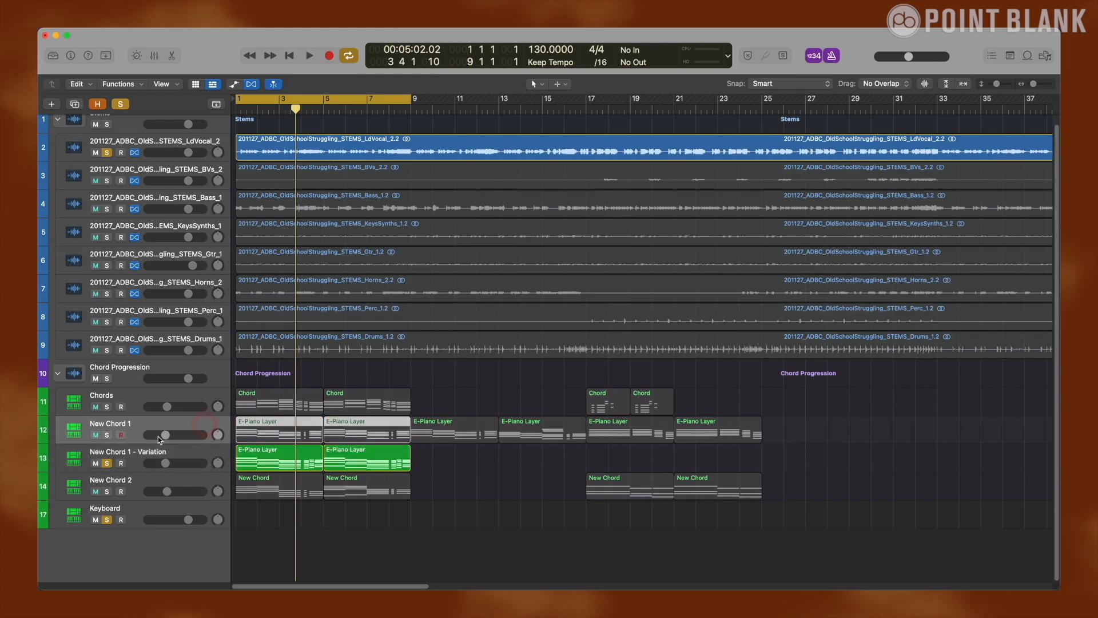
left_click(107, 463)
left_click(132, 476)
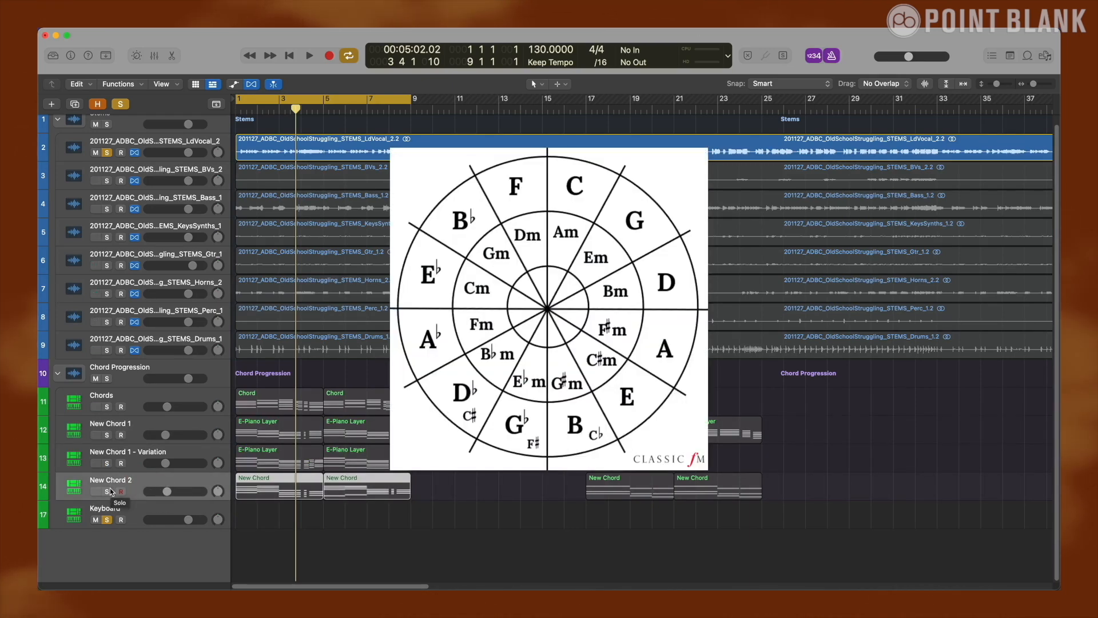
left_click(108, 491)
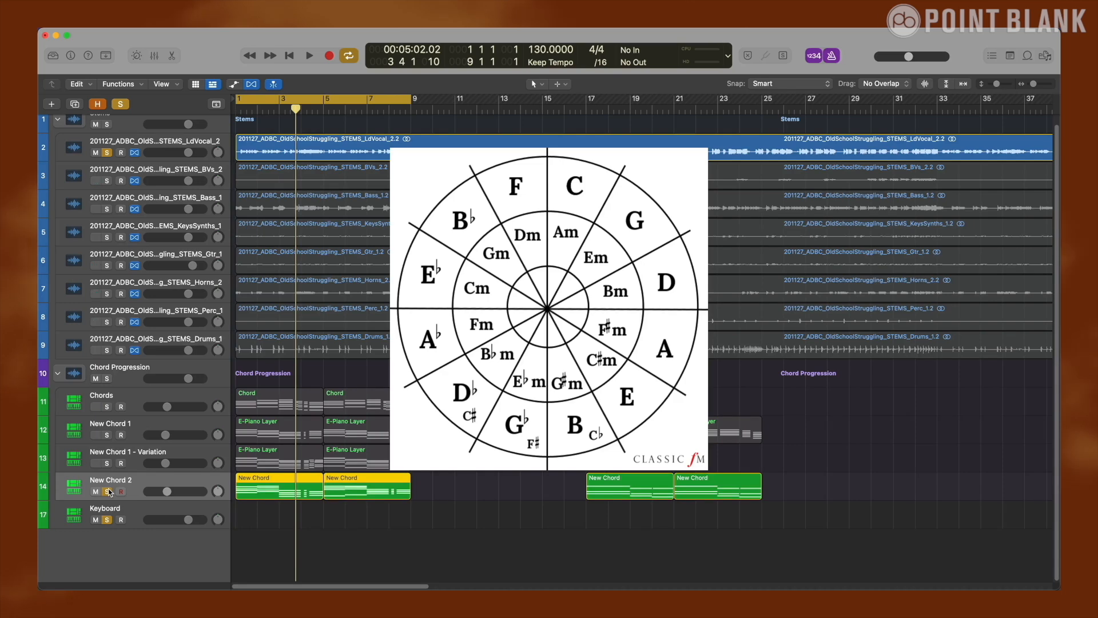
View the first two New Chord 2 regions in the Piano Roll while playing them with the vocal from bar 1, and close the editor
double_click(264, 486)
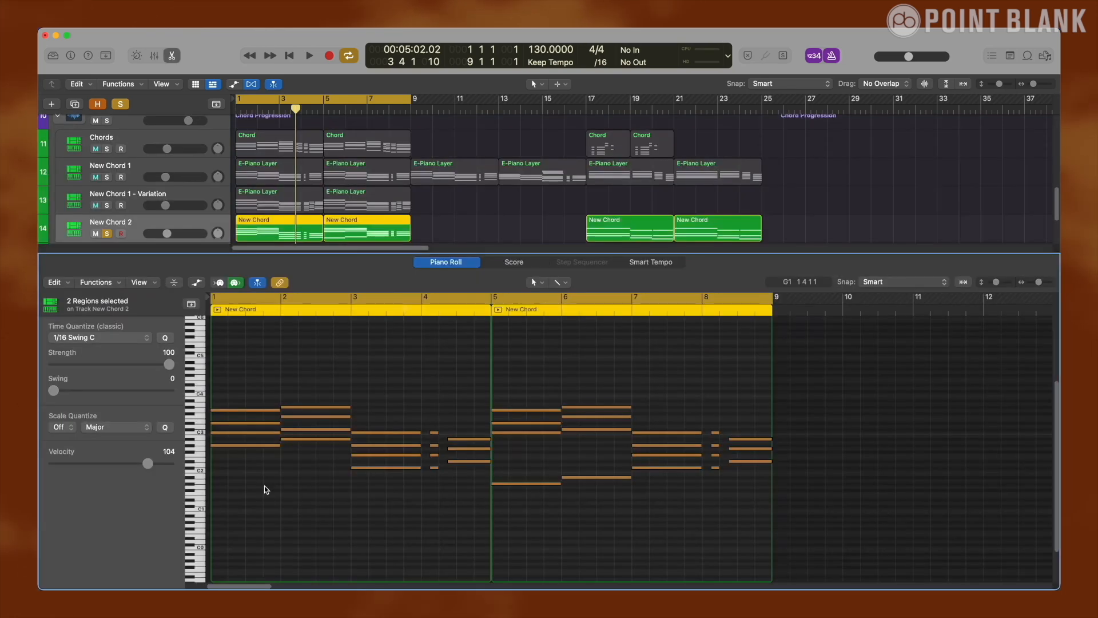
key("Return")
key("space")
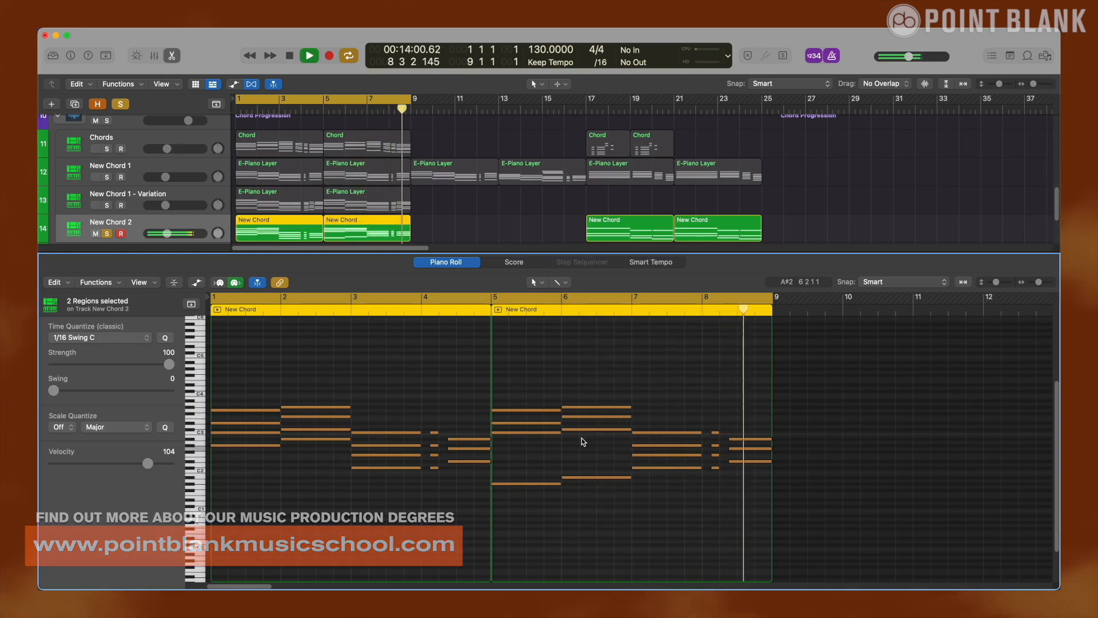
key("space")
key("e")
Set the cycle range to start at bar 17, over the second pair of New Chord 2 regions
left_click(588, 107)
left_click_drag(588, 101, 735, 105)
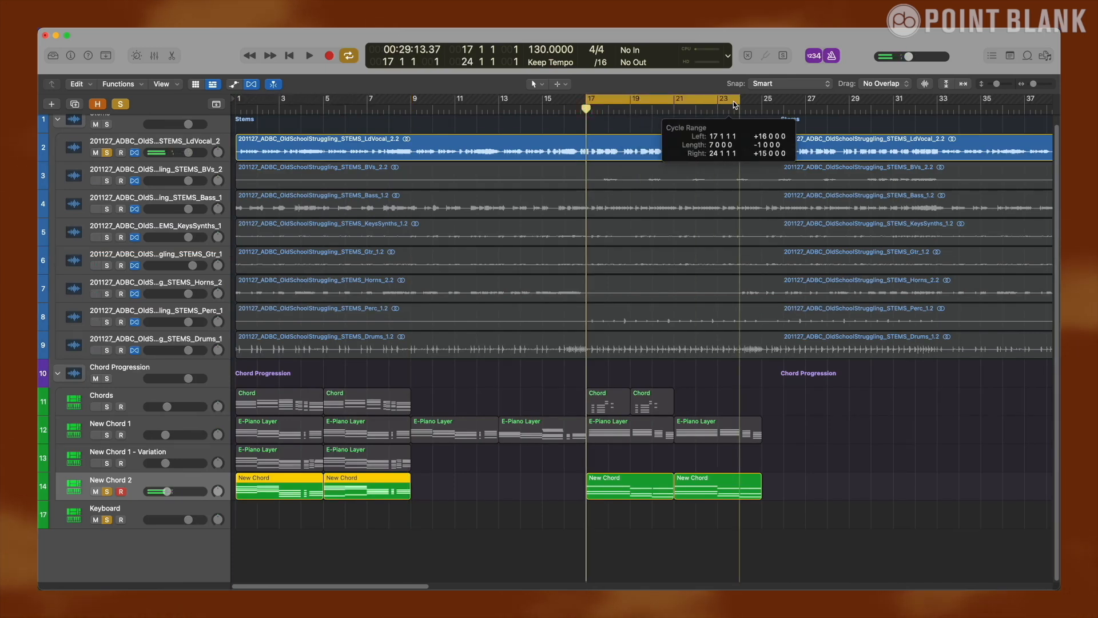